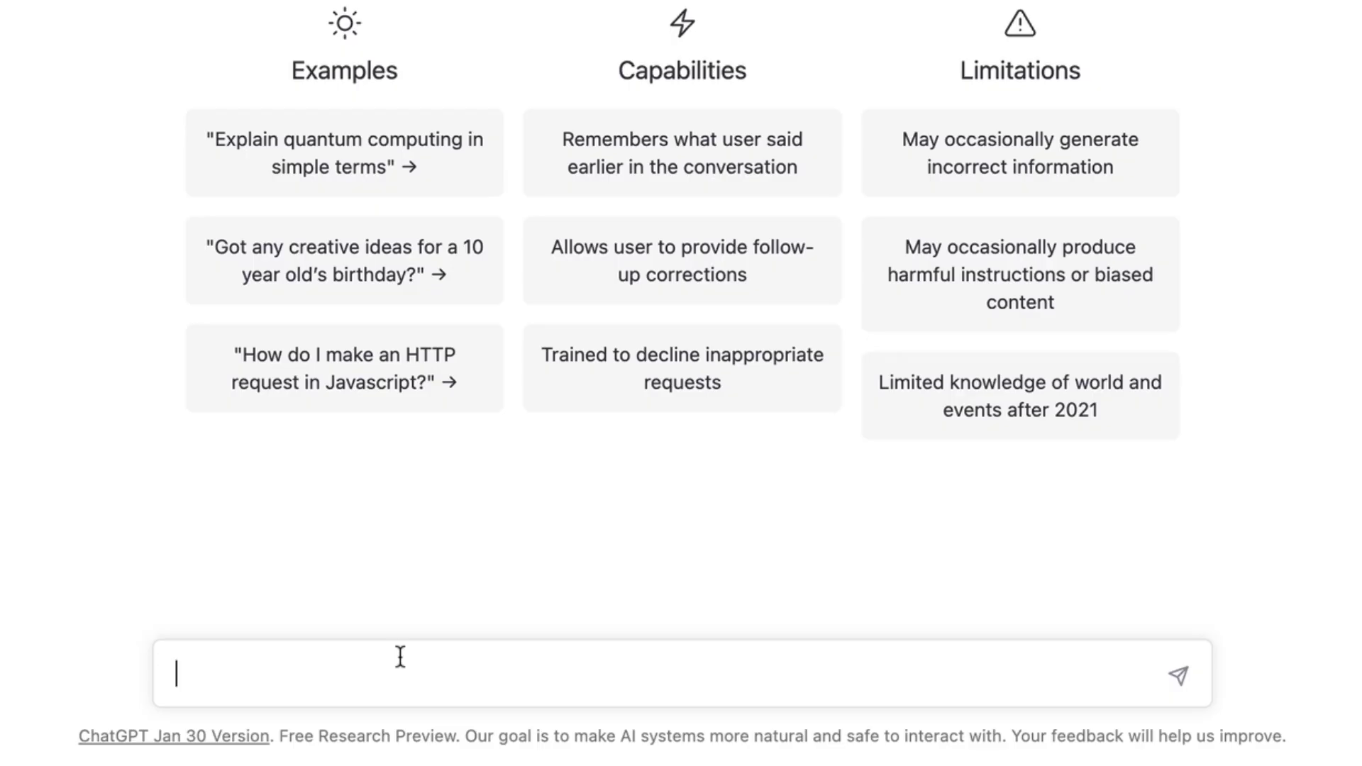
pyautogui.write('whare')
# Step: Ask 'what are some of the features and benefits of beard oil'
pyautogui.press('BackSpace')
pyautogui.press('BackSpace')
pyautogui.press('BackSpace')
pyautogui.write('t are some of the featru')
pyautogui.press('BackSpace')
pyautogui.press('BackSpace')
pyautogui.write('ures and benefits of beard oil')
pyautogui.press('Return')
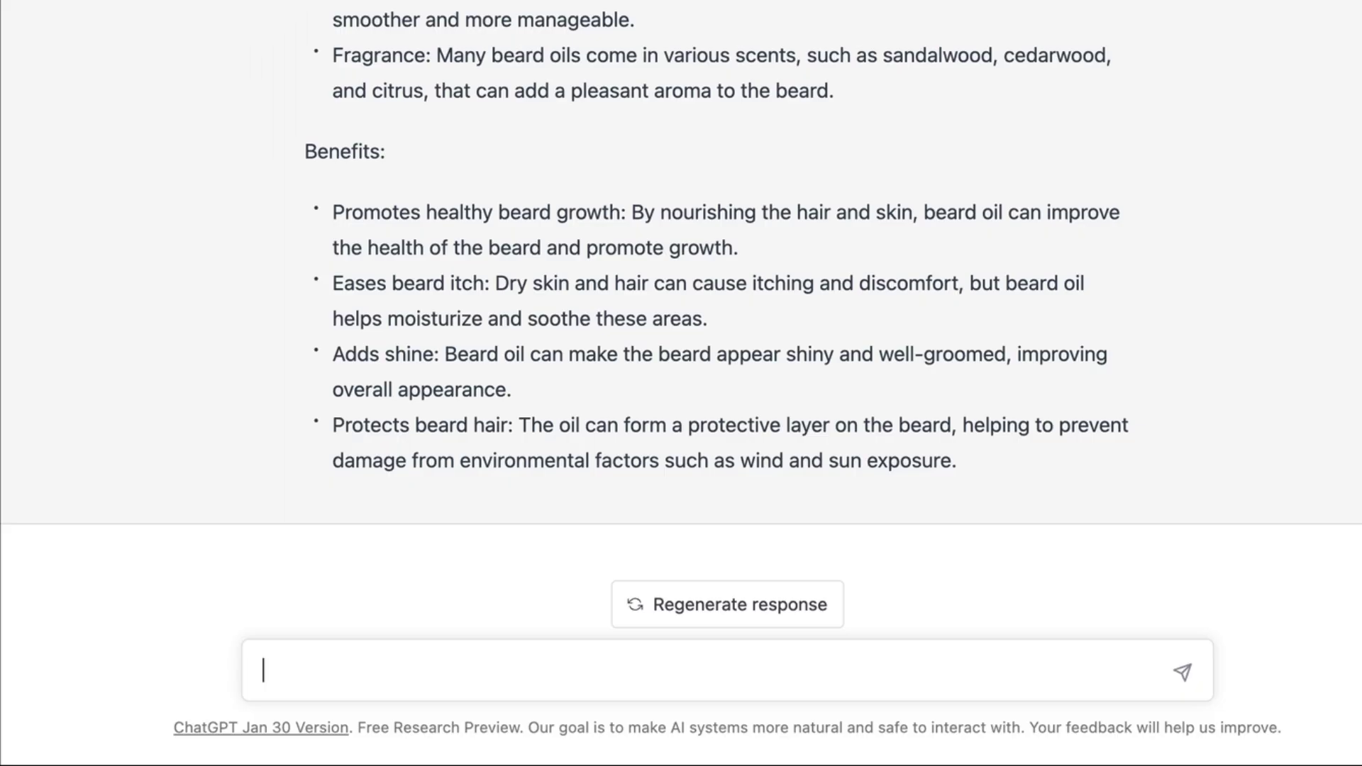
pyautogui.write('whare a')
# Step: Ask 'what are some of the problems that beard oil solves?'
pyautogui.press('BackSpace')
pyautogui.press('BackSpace')
pyautogui.press('BackSpace')
pyautogui.press('BackSpace')
pyautogui.write('t are some o fhf the problems that beard oil')
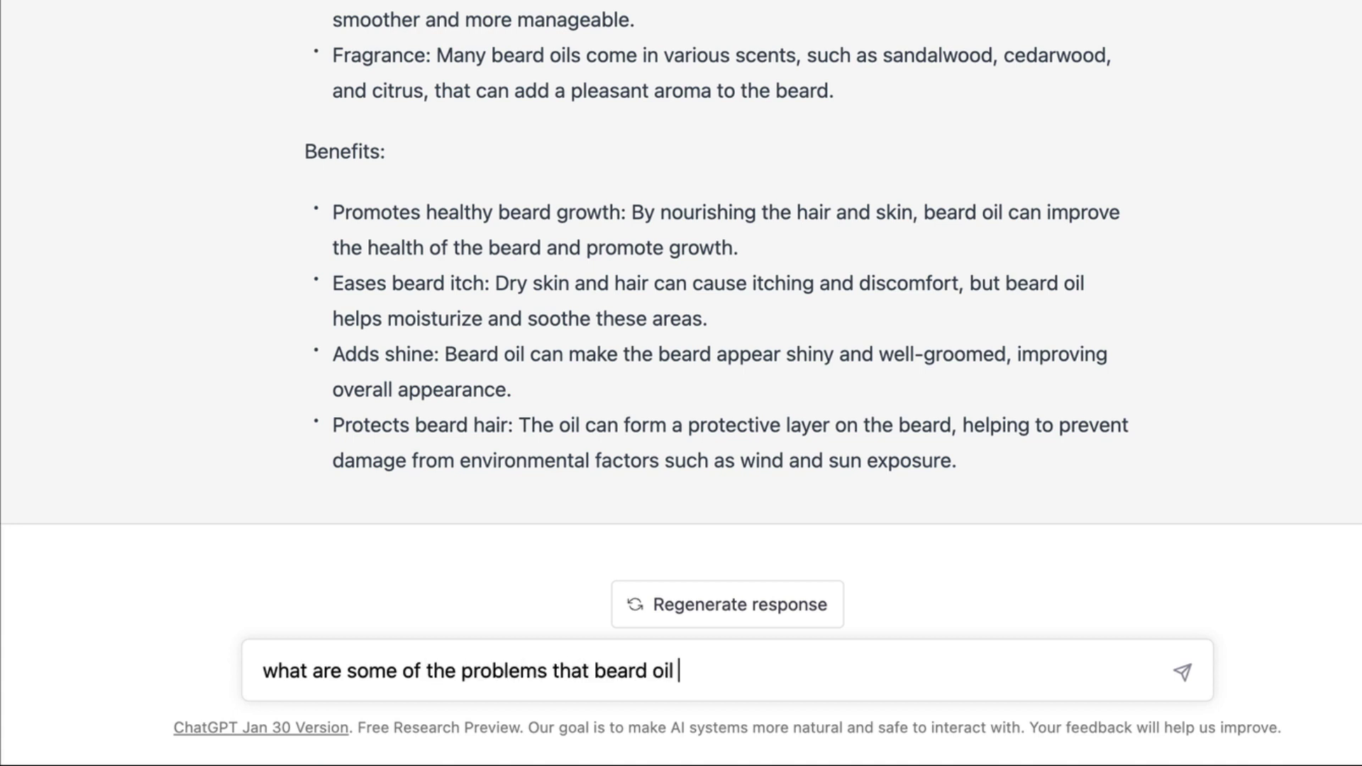
pyautogui.write('solves?')
pyautogui.press('Return')
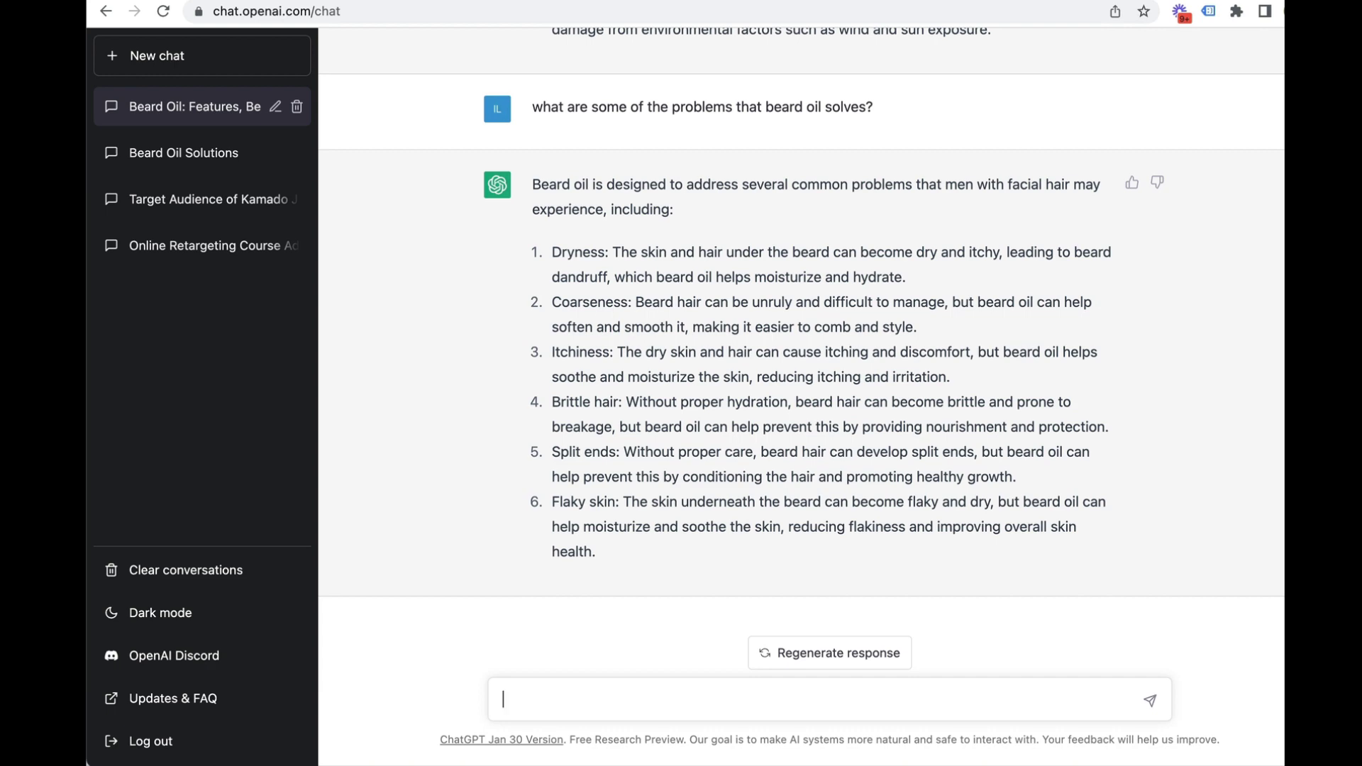
pyautogui.write('cons')
pyautogui.write('ider yourself to be an advanced marketer, ')
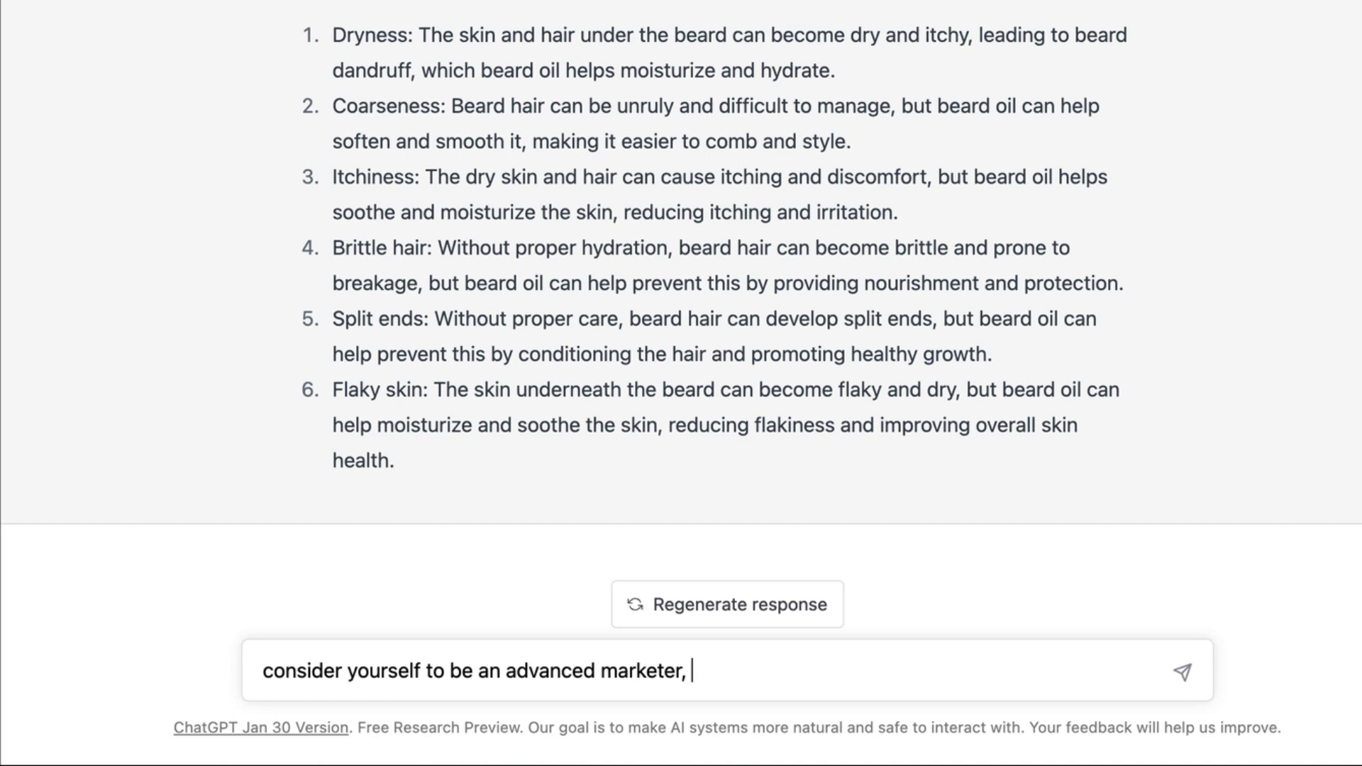
pyautogui.write('pple')
# Step: Submit the advanced-marketer prompt requesting a customer avatar of a likely beard oil purchaser
pyautogui.press('BackSpace')
pyautogui.press('BackSpace')
pyautogui.press('BackSpace')
pyautogui.write('create an ')
pyautogui.write(' customer ava')
pyautogui.write('r usi')
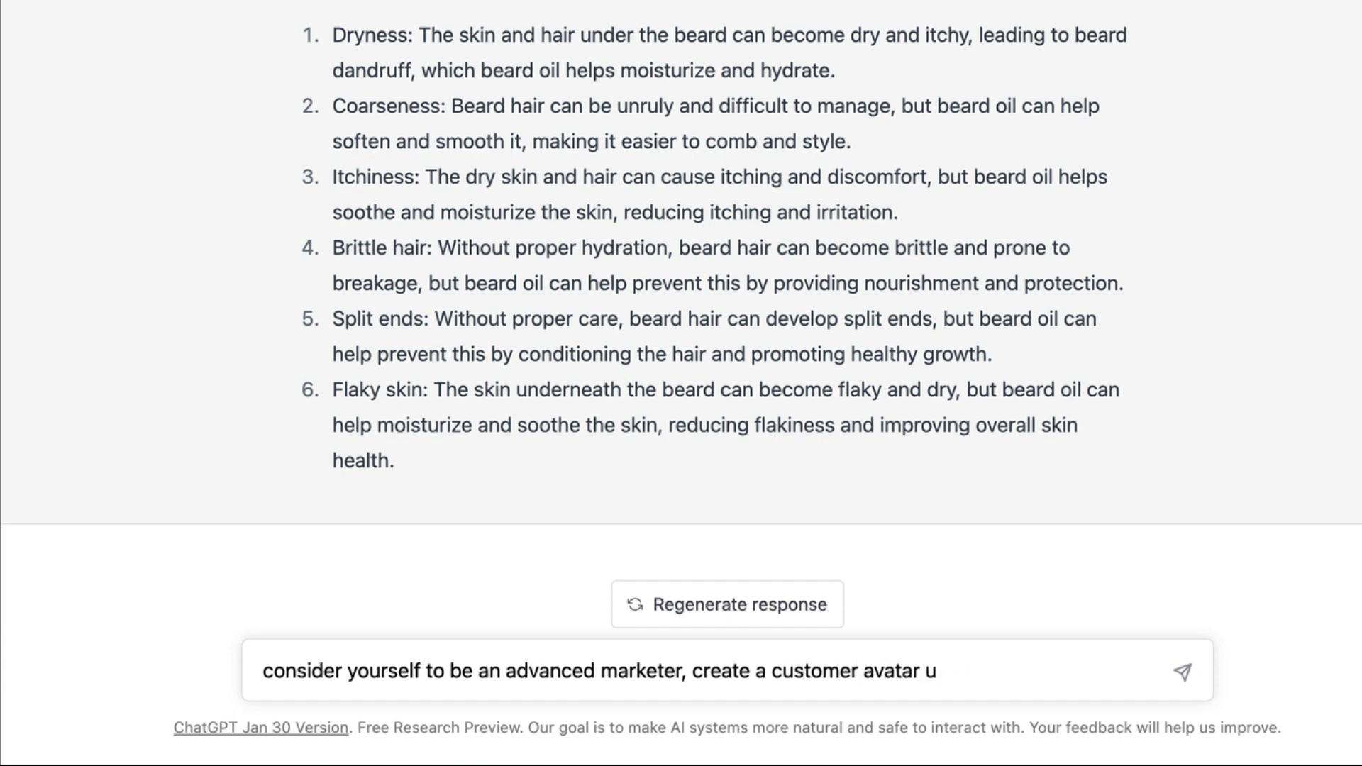
pyautogui.press('BackSpace')
pyautogui.write('for someone who is likely to purhc')
pyautogui.press('BackSpace')
pyautogui.press('BackSpace')
pyautogui.write('chase beard oil')
pyautogui.press('Return')
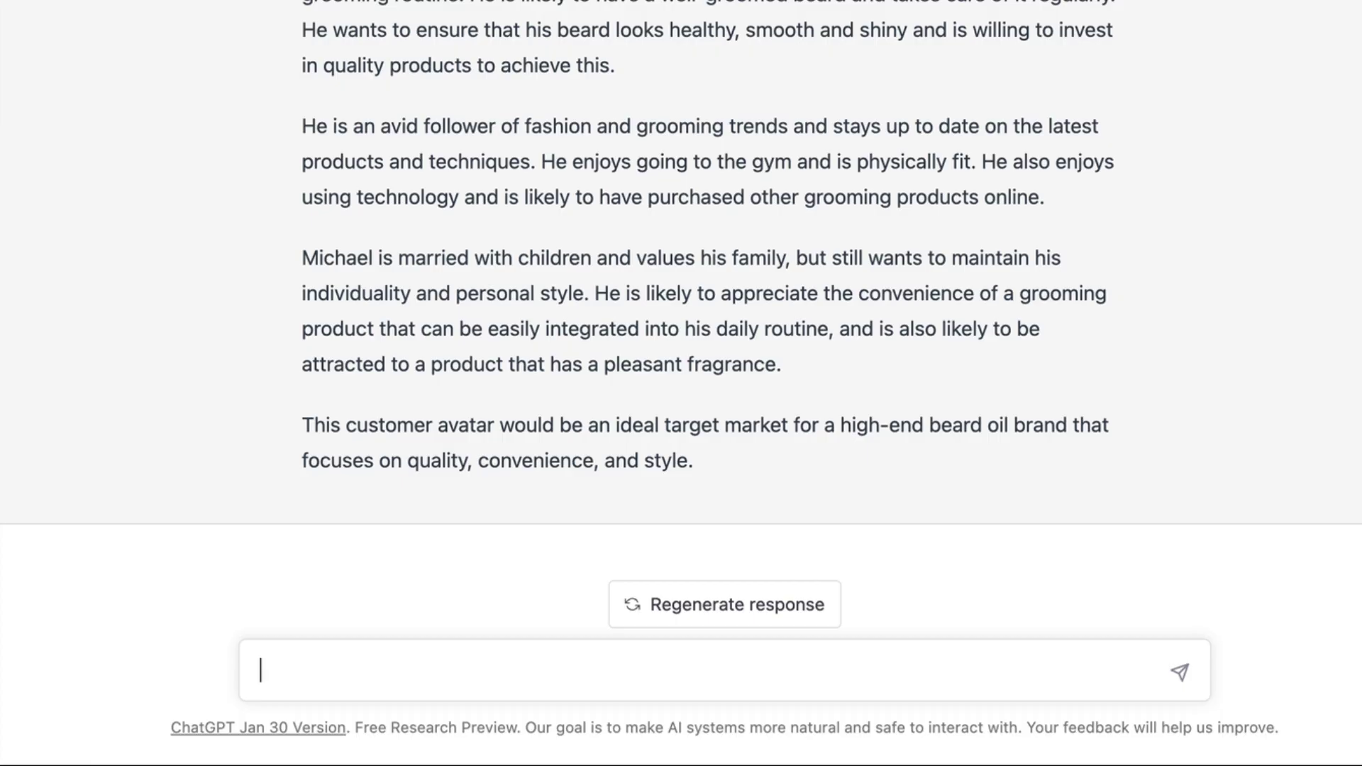
pyautogui.write('rite a sales letter to this customer')
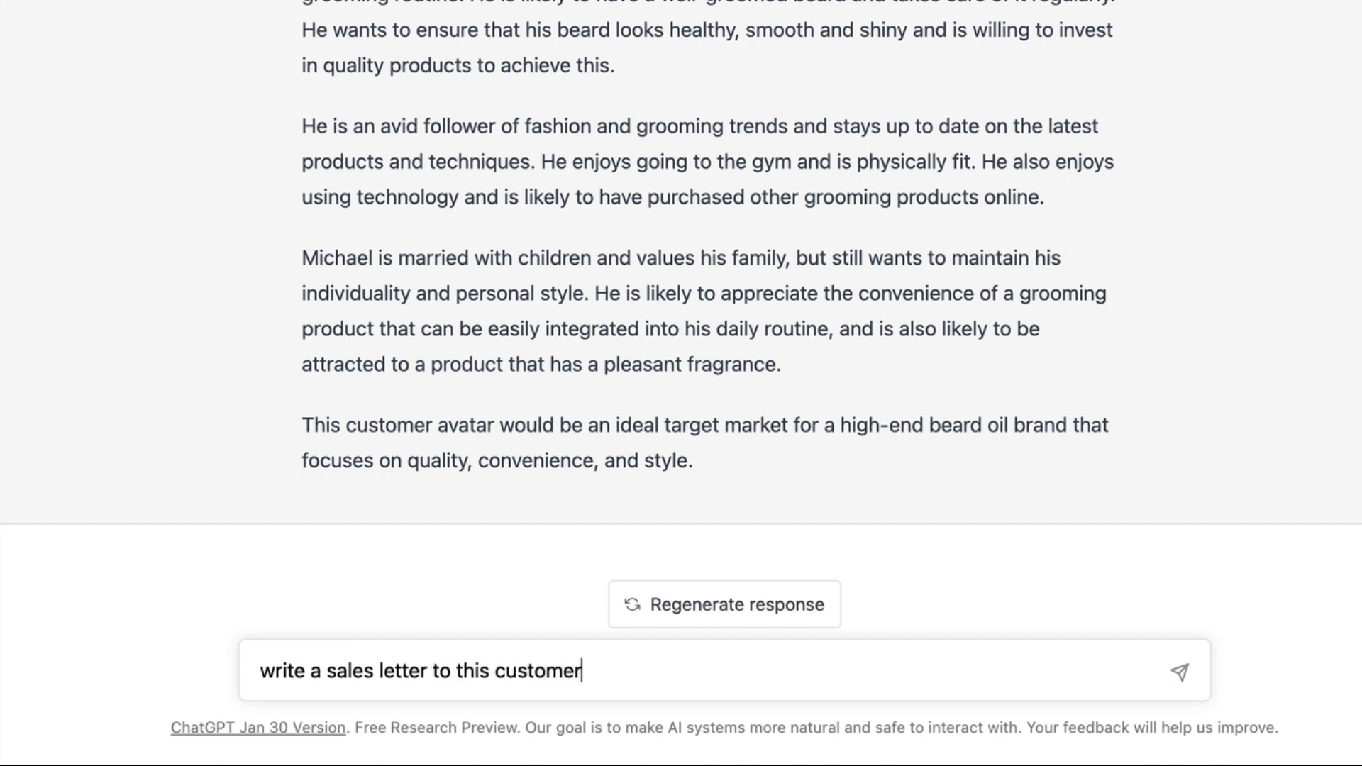
pyautogui.write(' avatar Michael')
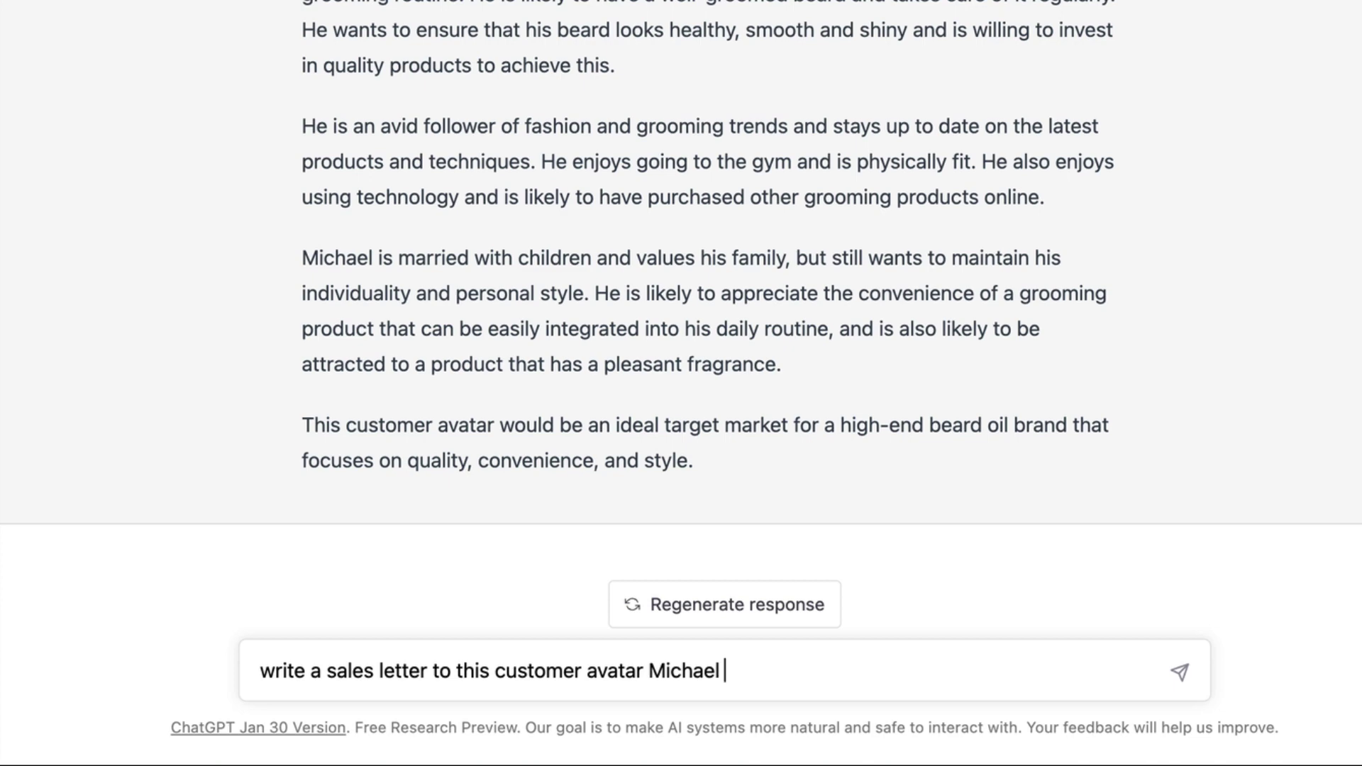
pyautogui.write('. use ideas from the a')
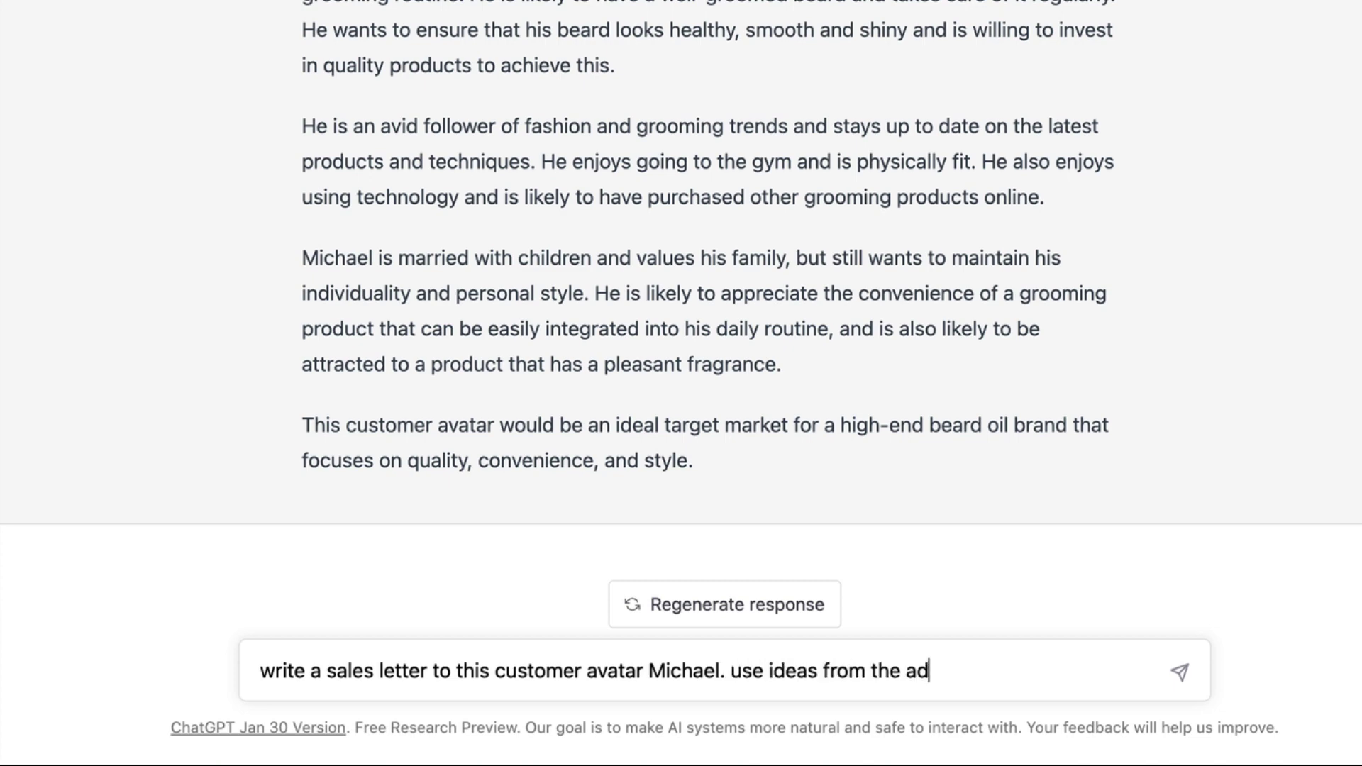
# Step: Request a sales letter to customer avatar Michael using ideas from the marketing book
pyautogui.press('BackSpace')
pyautogui.write('marketing b')
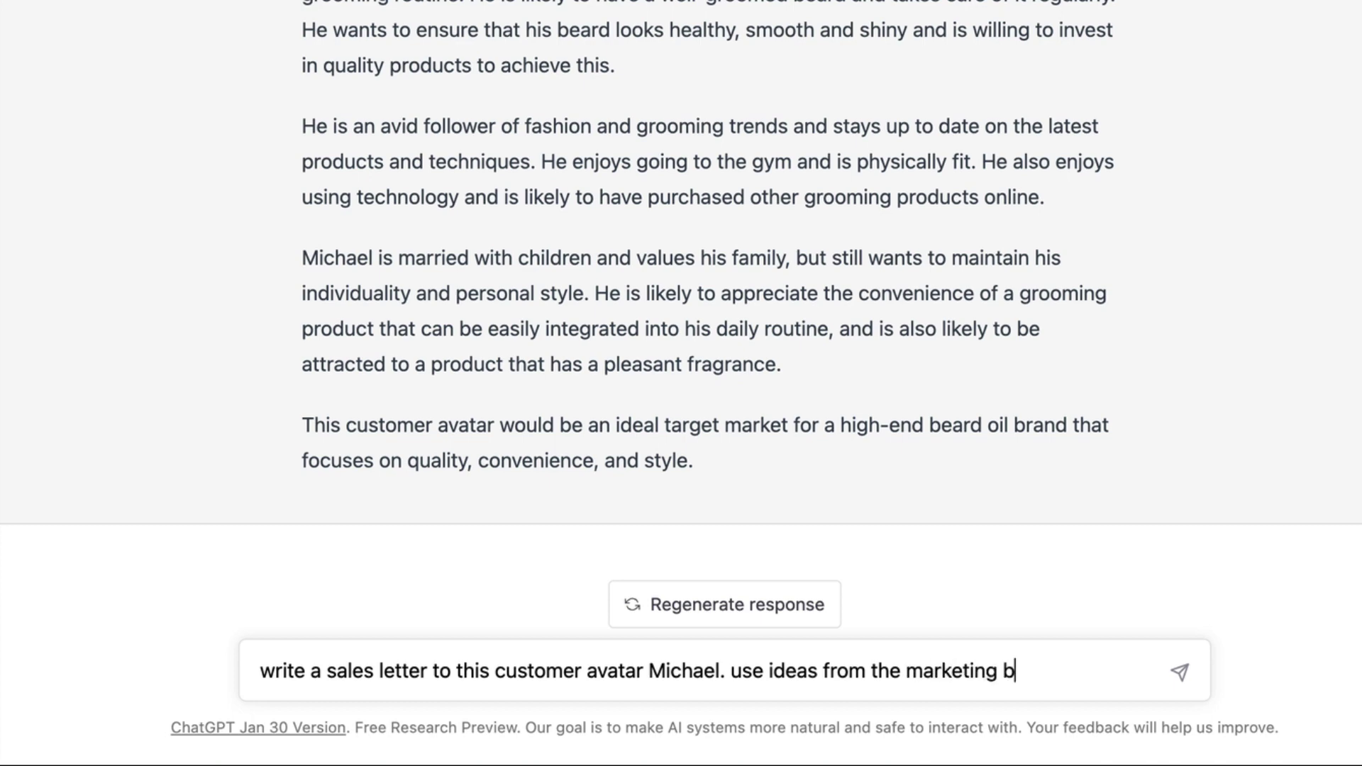
pyautogui.write('ook bread')
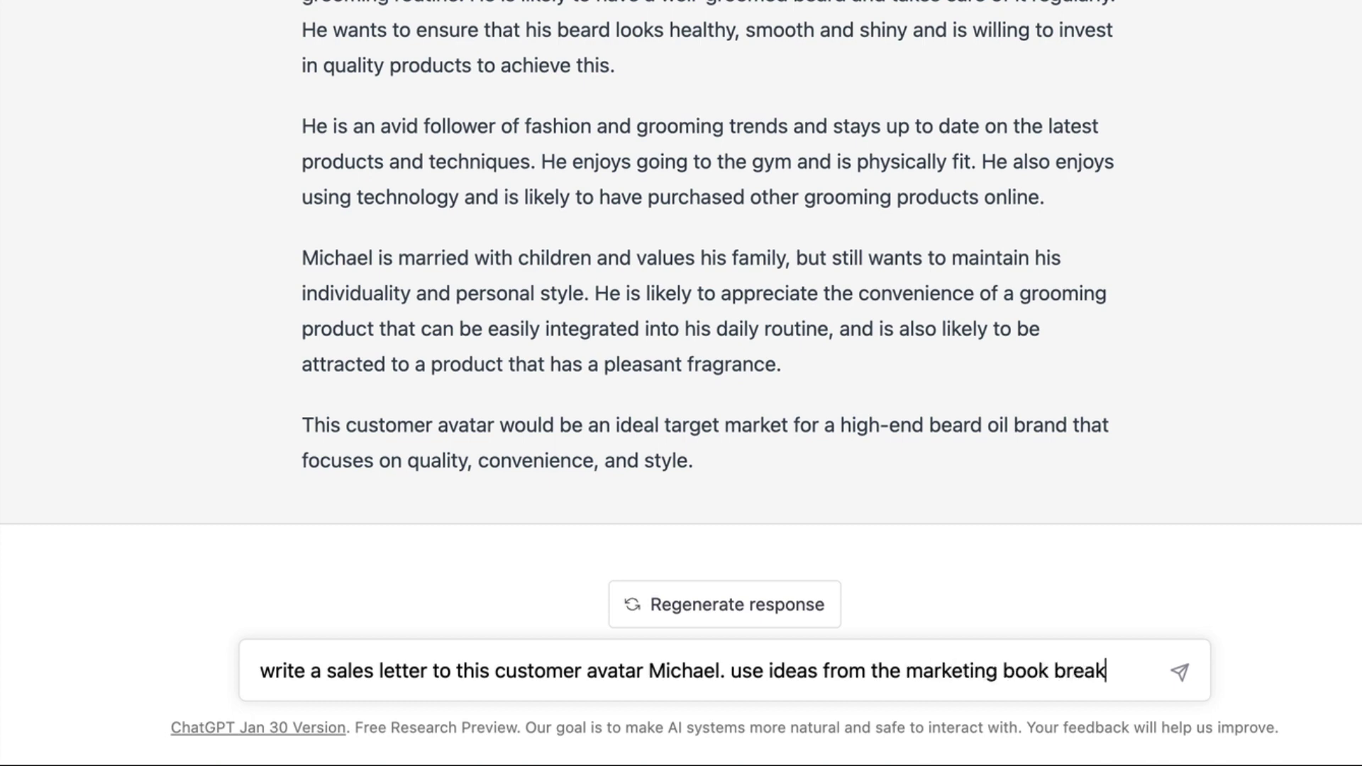
pyautogui.write('through advertising')
pyautogui.press('Return')
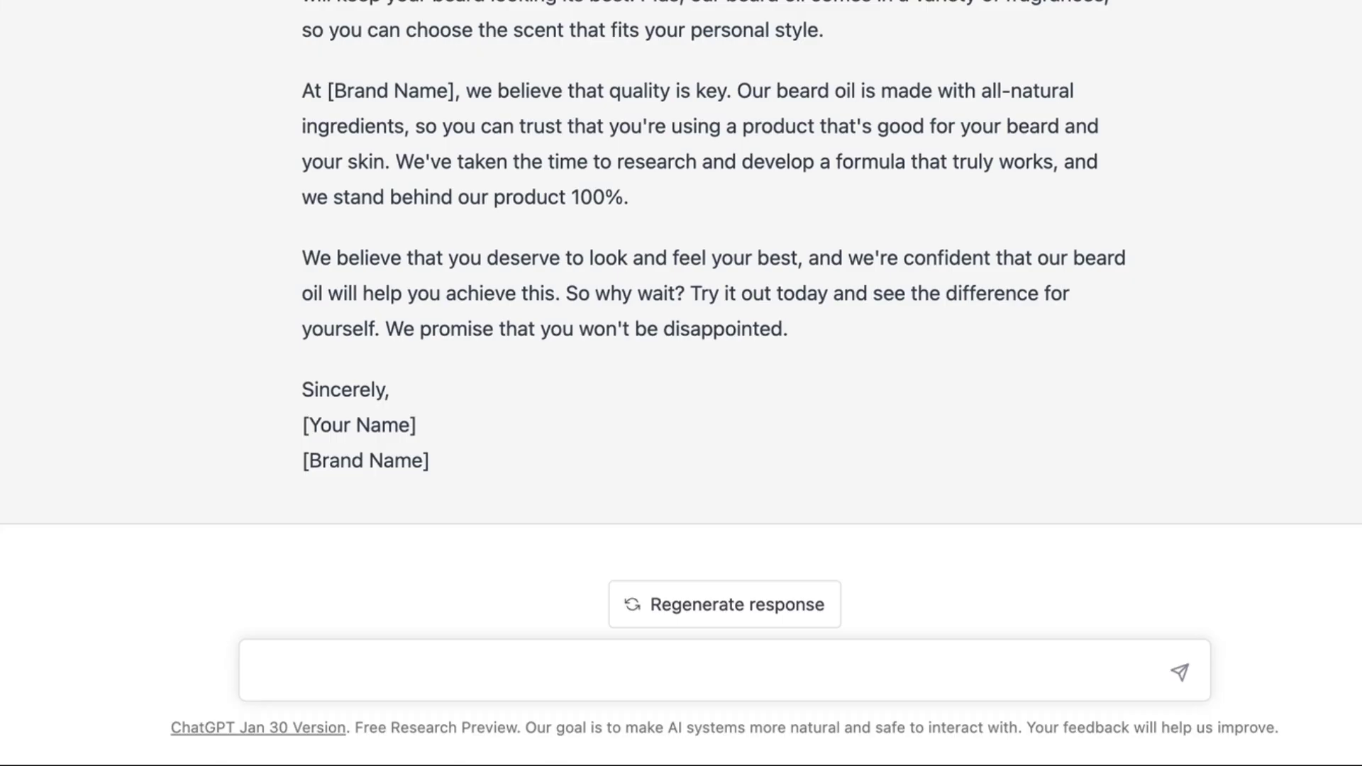
pyautogui.write('turn this sales letter into a youtube ad.')
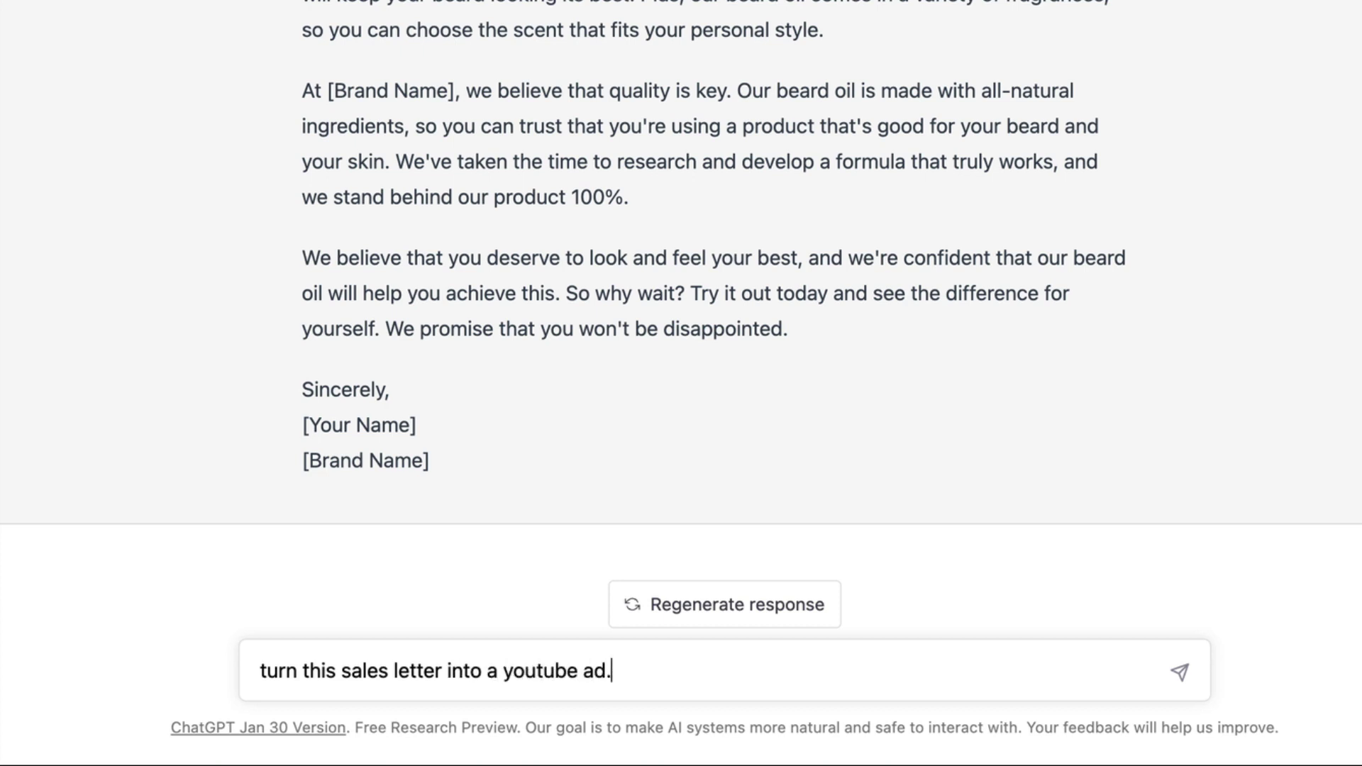
pyautogui.write(' write a 1.30 minute youtu')
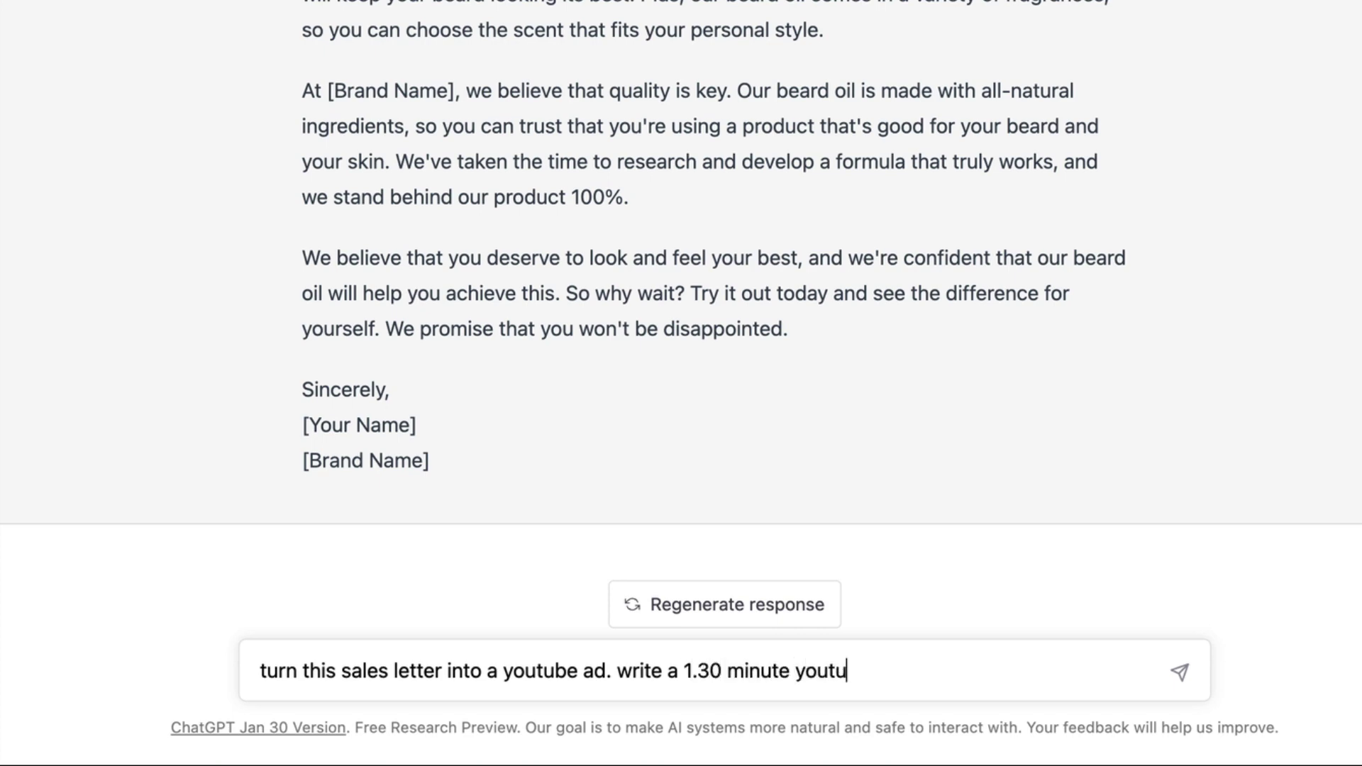
pyautogui.write('be ad script ')
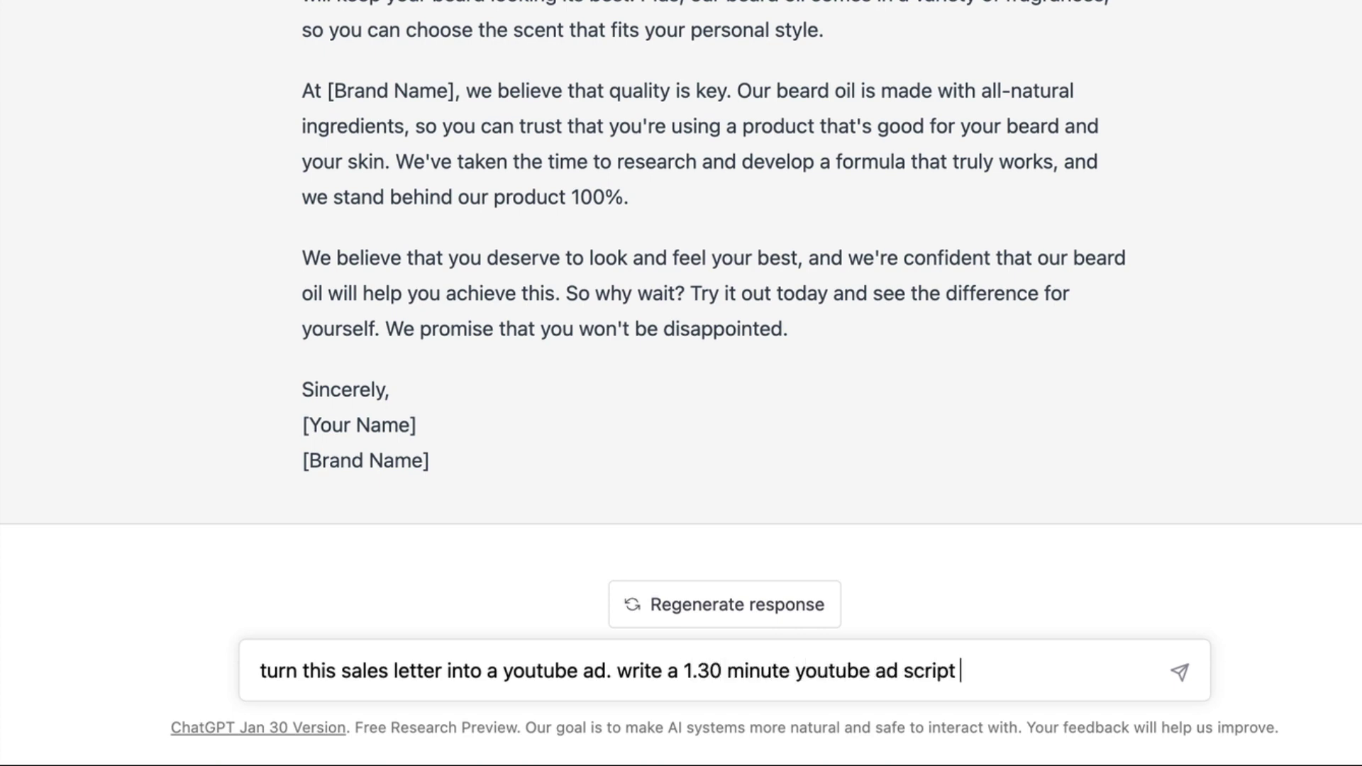
pyautogui.write('which would b')
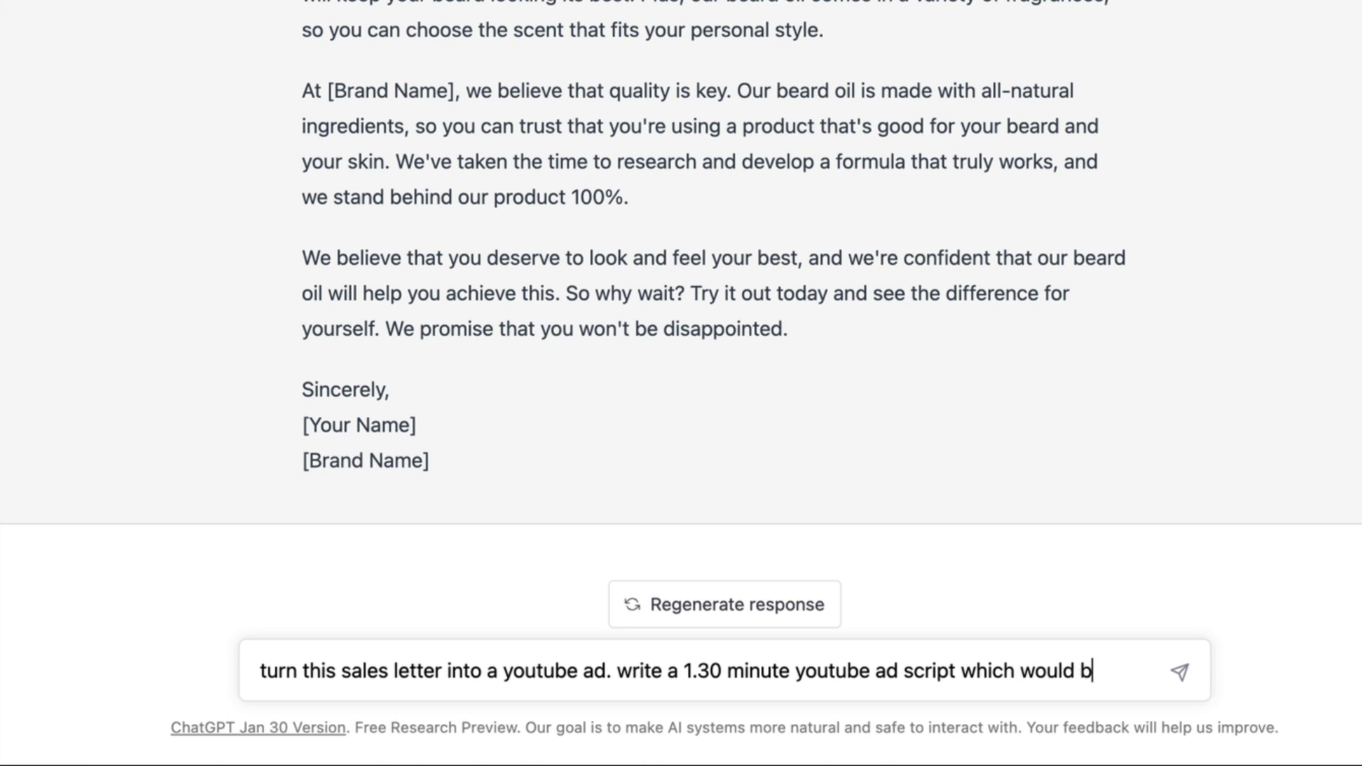
# Step: Write the prompt for a 1.30-minute first-person YouTube ad using the problem-agitate-solution framework
pyautogui.press('BackSpace')
pyautogui.write('work for youtube. use the principles of direct re')
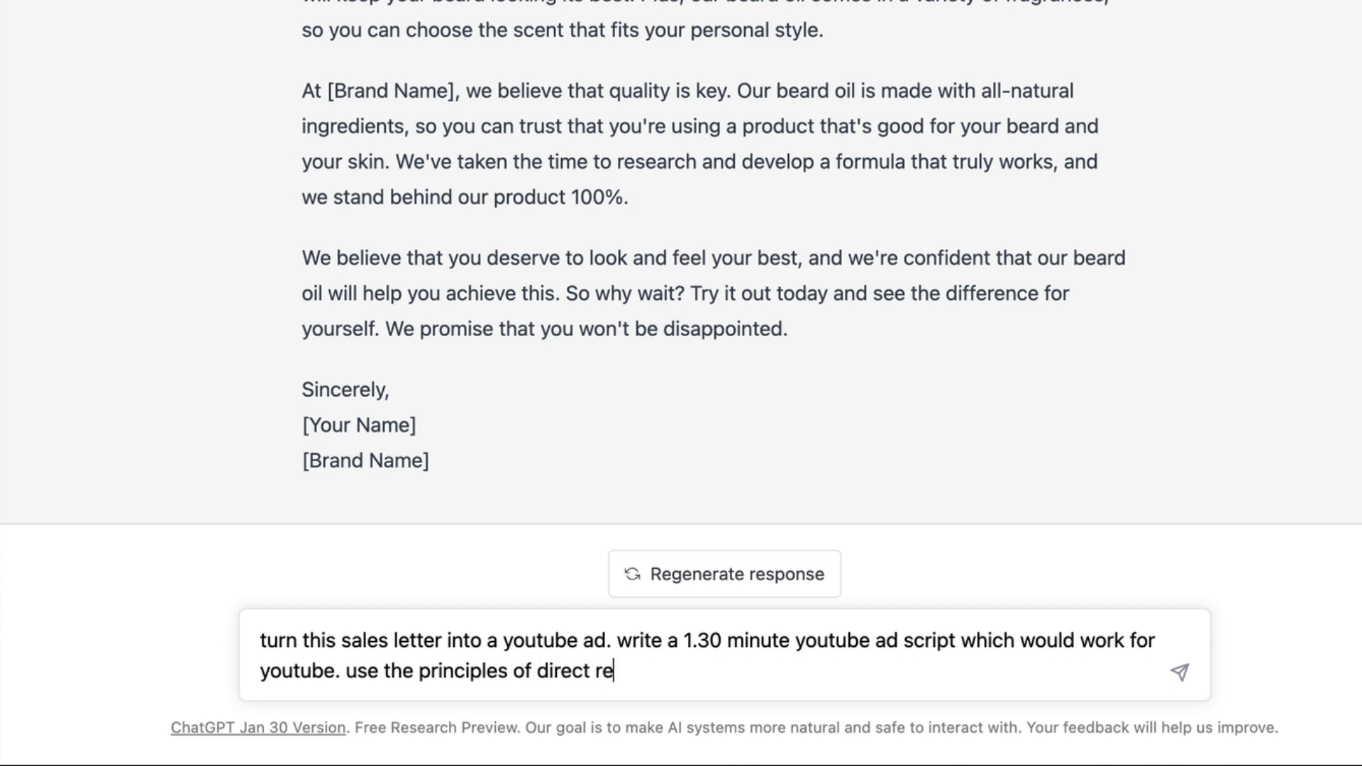
pyautogui.write('sponse adverti')
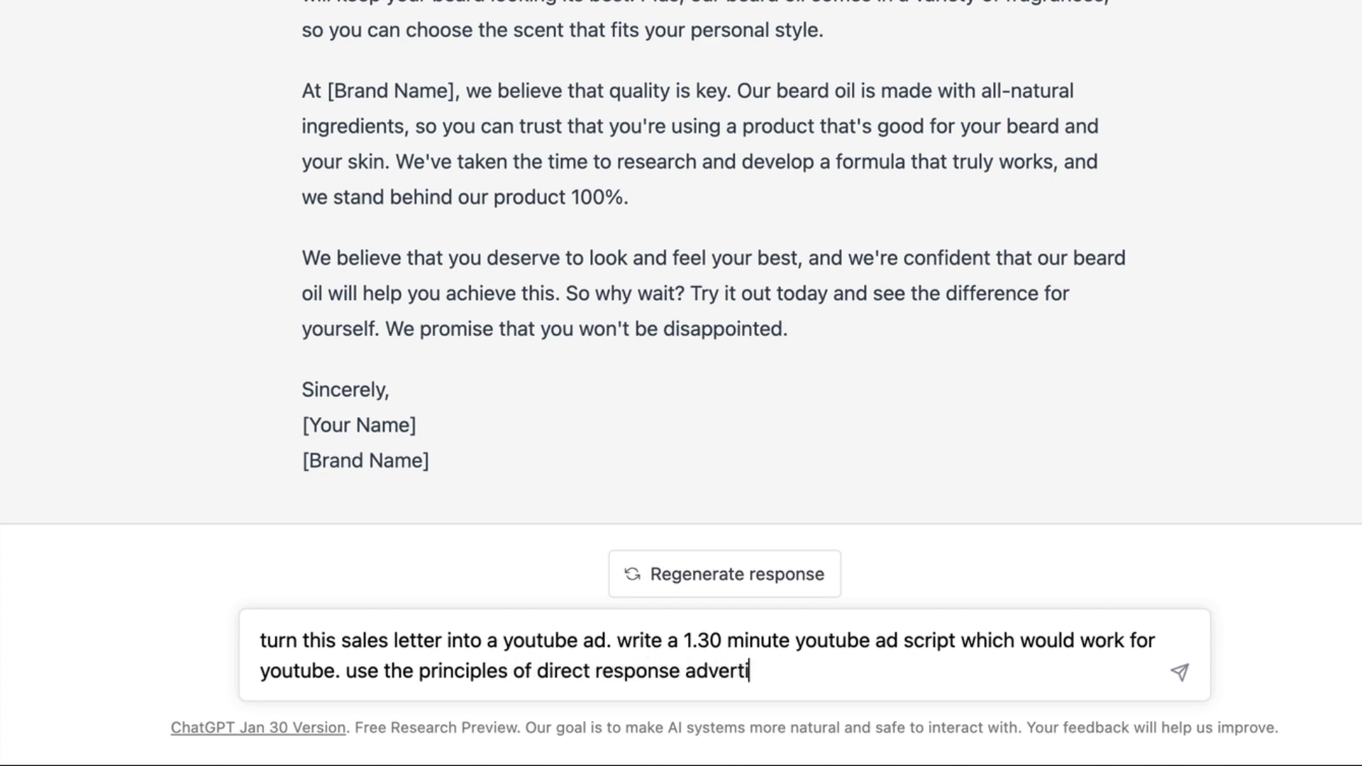
pyautogui.write('sing using the')
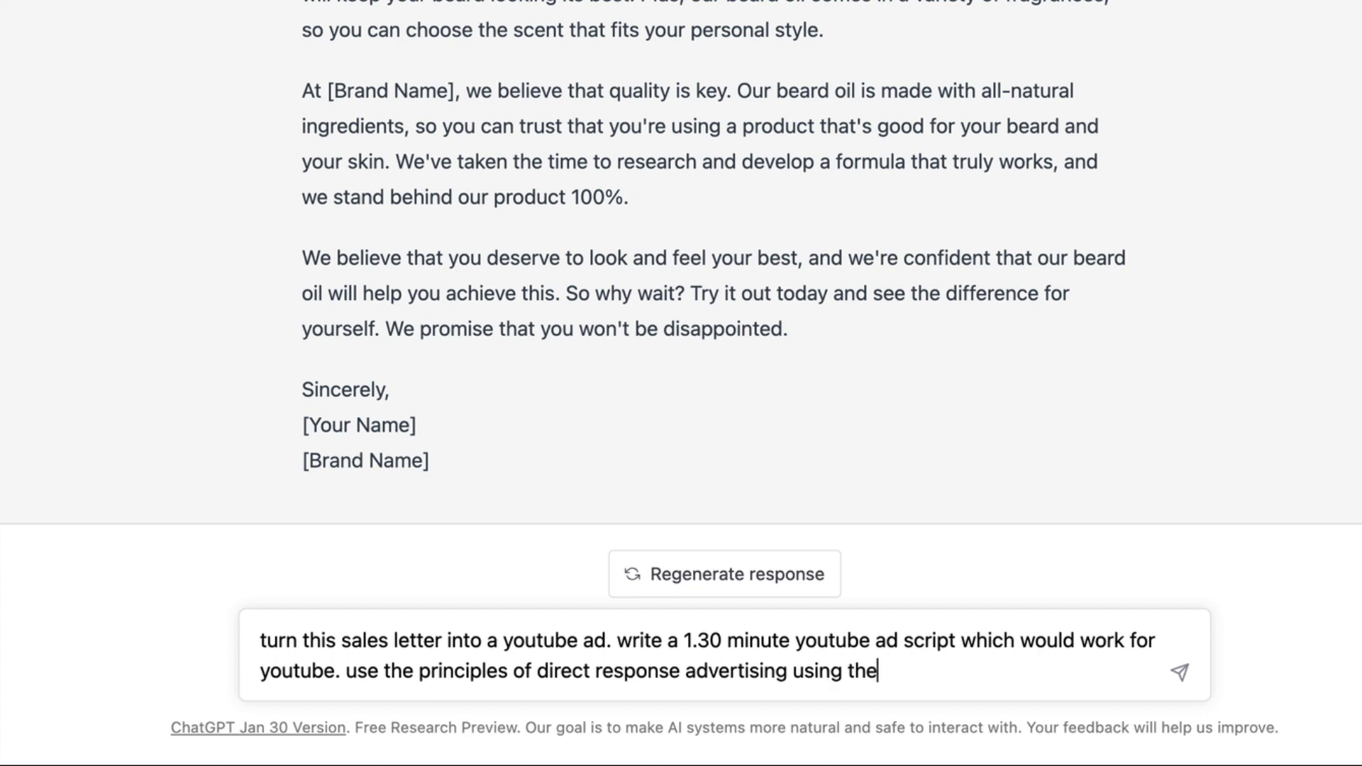
pyautogui.write(' problem, ad')
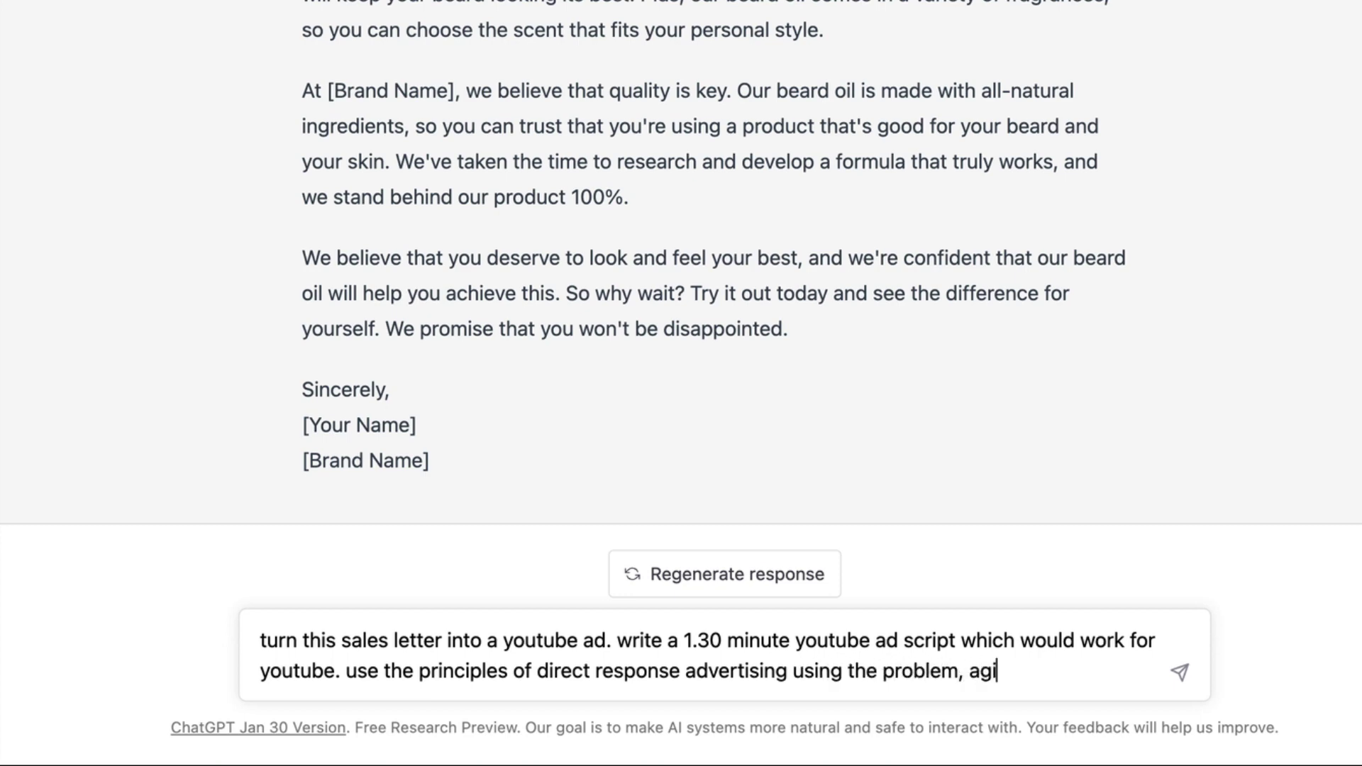
pyautogui.write('gtat')
pyautogui.write(' and stioameow')
pyautogui.press('BackSpace')
pyautogui.press('BackSpace')
pyautogui.press('BackSpace')
pyautogui.write('work. write the script in the first perso')
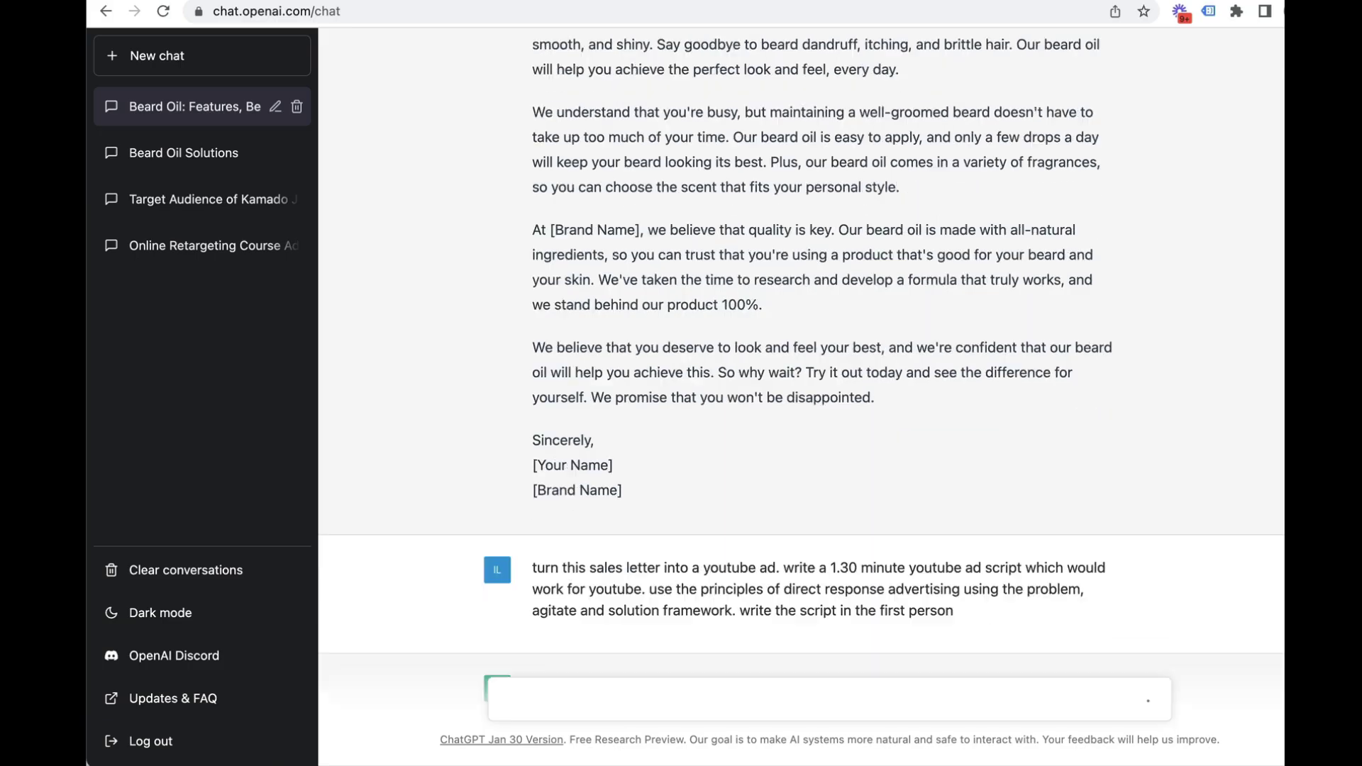
# Step: Send the YouTube ad script request and wait for the voiceover and shot script
pyautogui.press('Return')
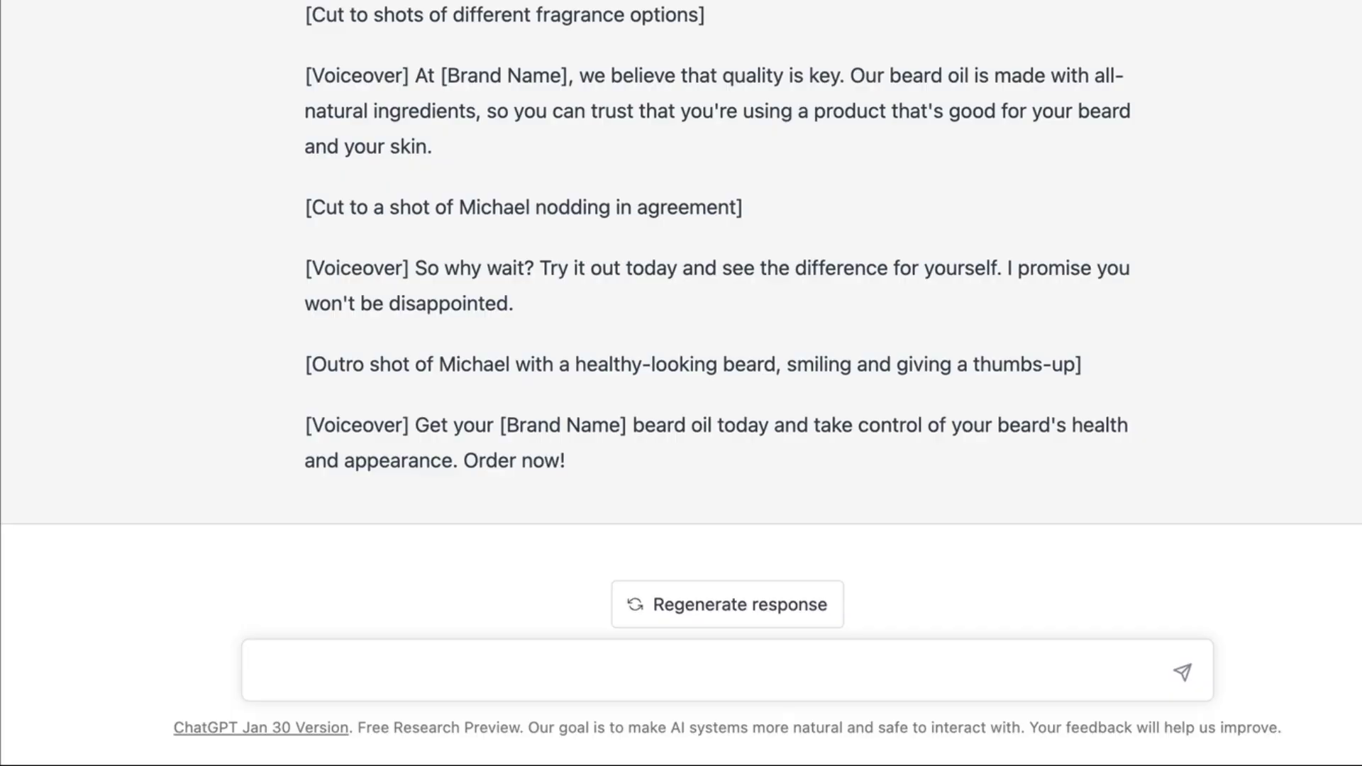
pyautogui.write('now rewrite this ssc')
# Step: Ask for the script rewritten with a joke, mentioning the money-back guarantee
pyautogui.press('BackSpace')
pyautogui.press('BackSpace')
pyautogui.write('cript using a joke and let peple')
pyautogui.write('ople konw')
pyautogui.press('BackSpace')
pyautogui.press('BackSpace')
pyautogui.press('BackSpace')
pyautogui.write('now ')
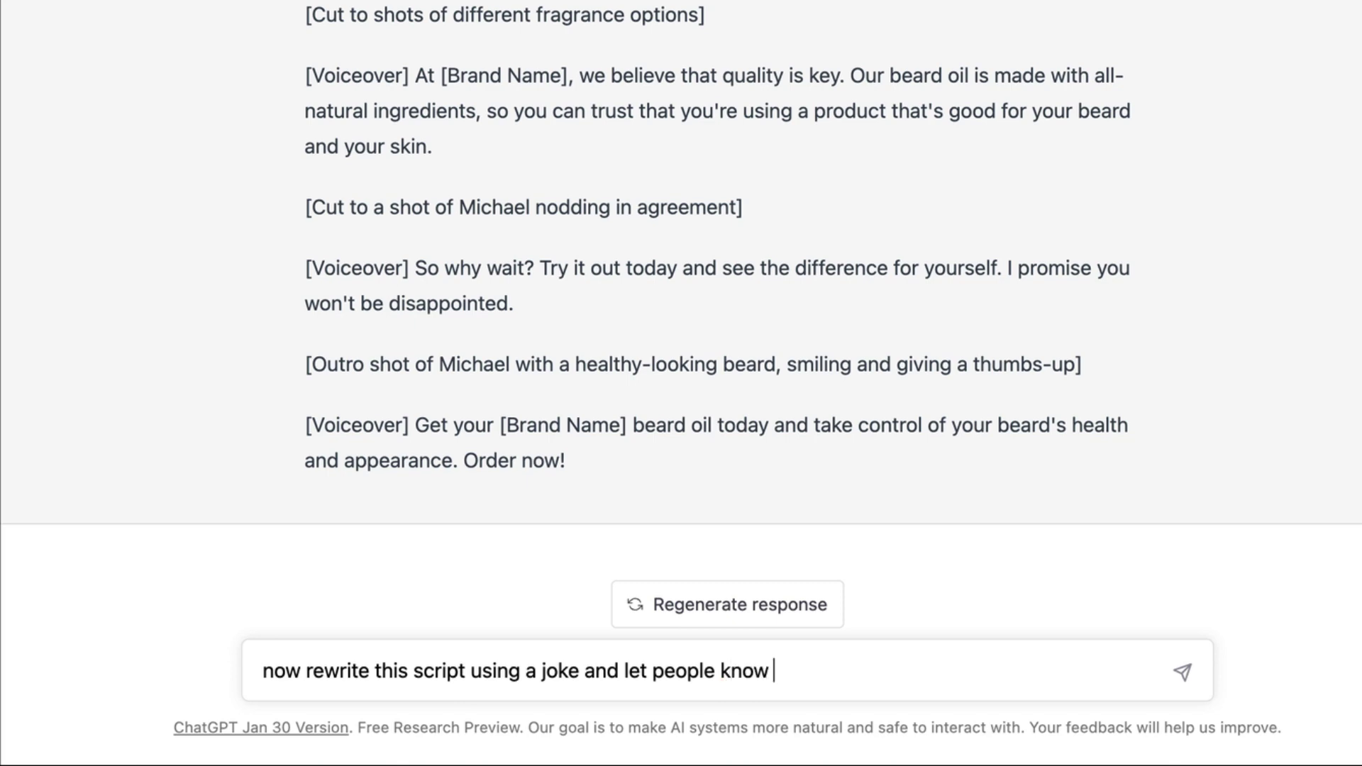
pyautogui.write('we offer a money ')
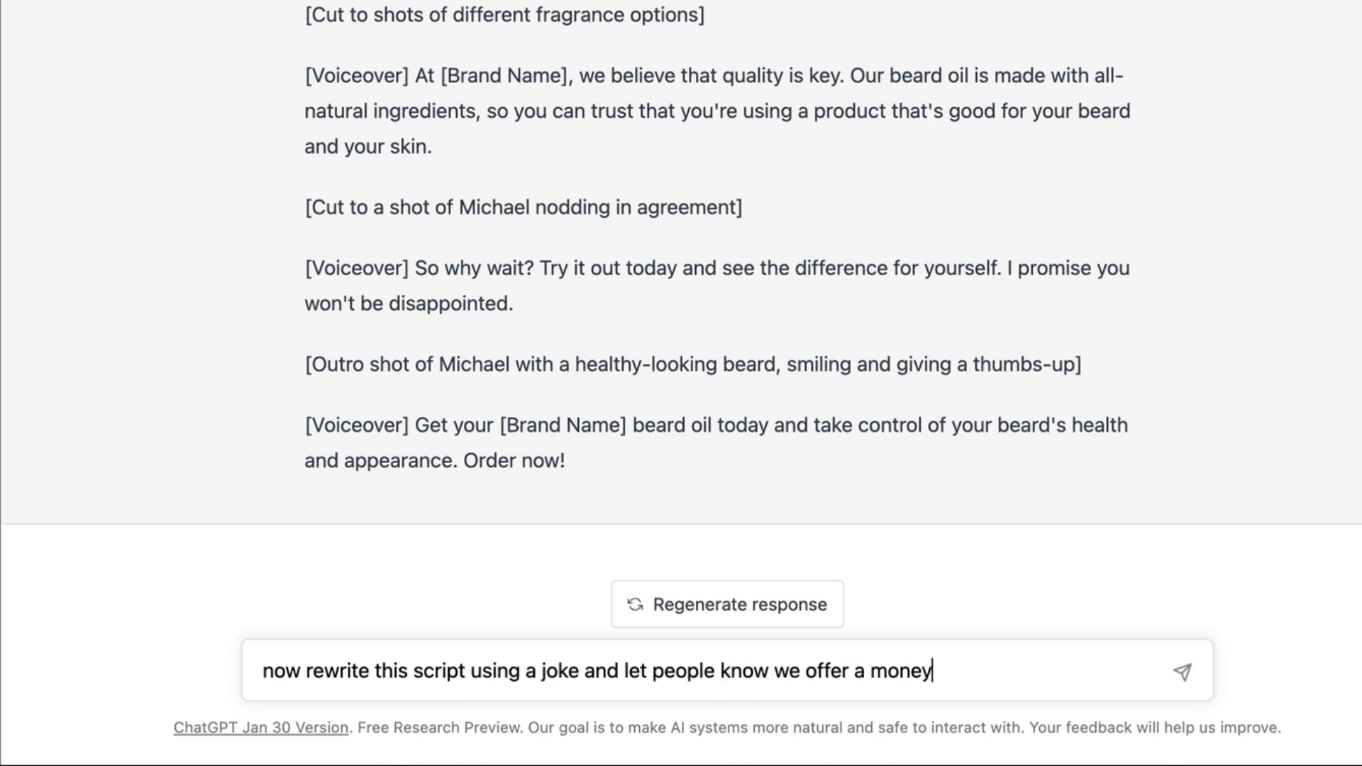
pyautogui.write('back guarantee')
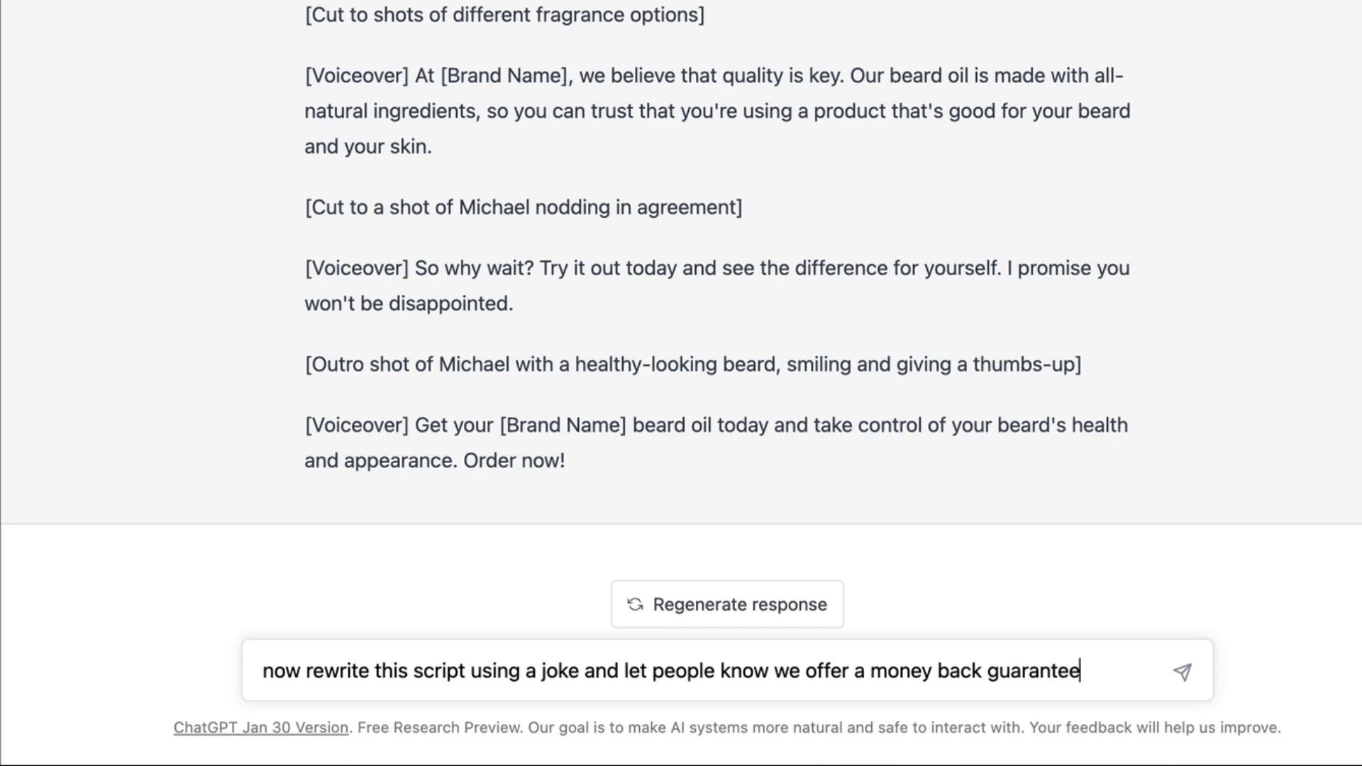
pyautogui.press('Return')
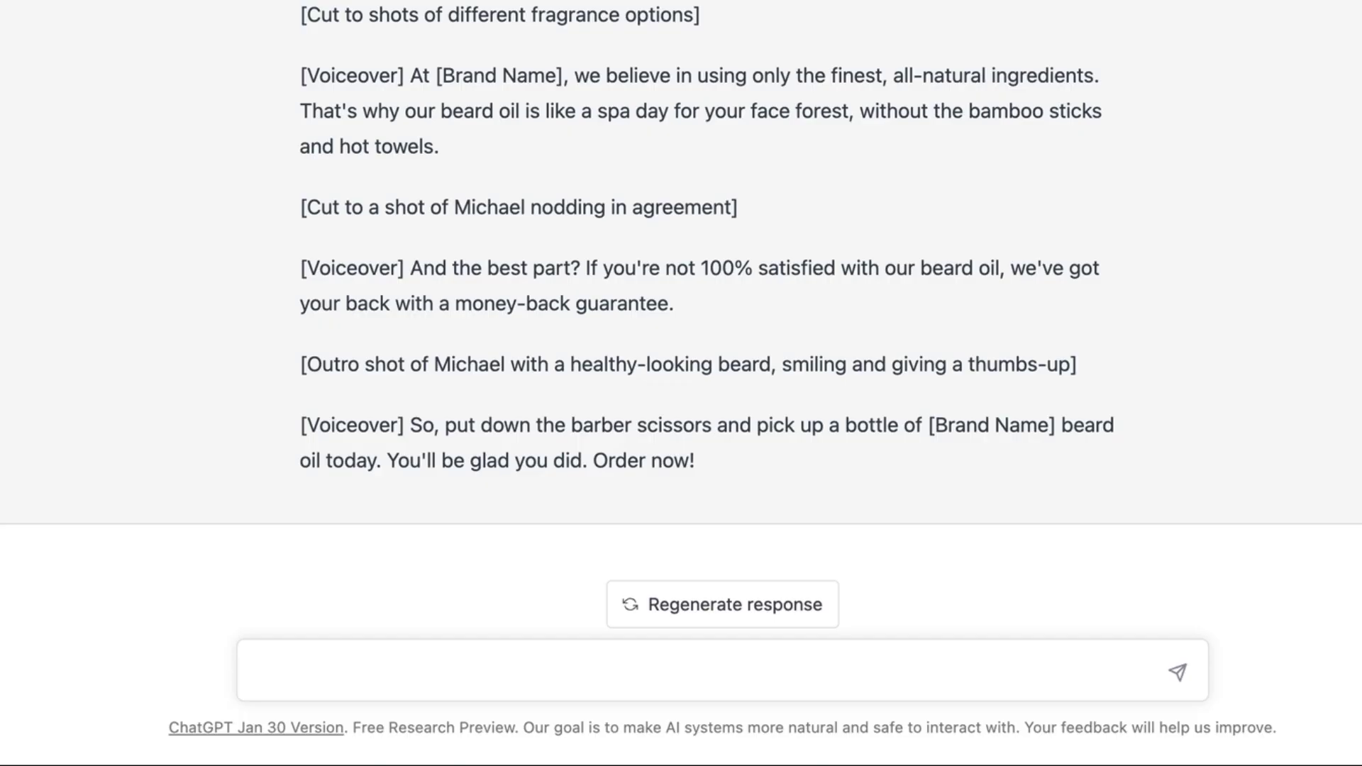
pyautogui.write('now use this script to write a Facebook ads for this product.')
# Step: Send the Facebook ad request and get a headline, image idea and ad copy
pyautogui.press('Return')
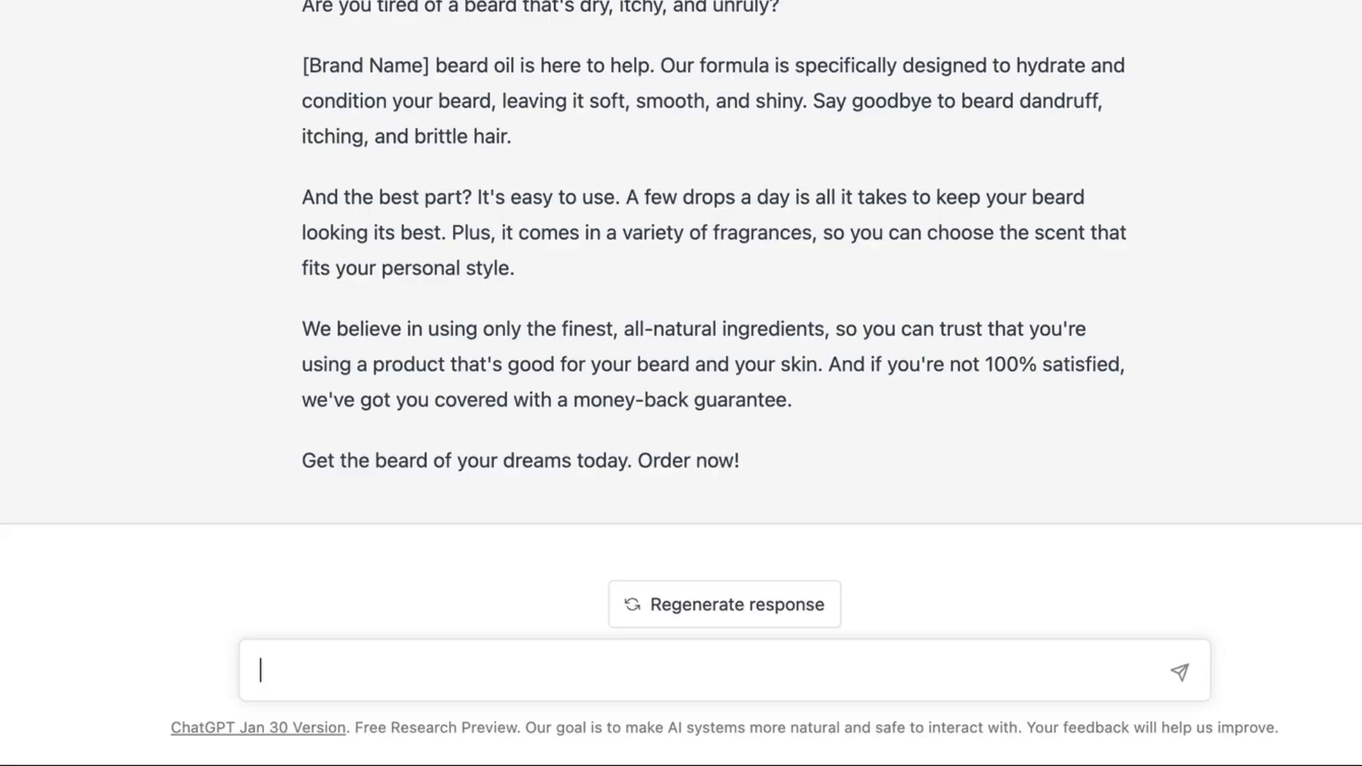
pyautogui.write('write 10 possible clickbait headlines for this Faceboo')
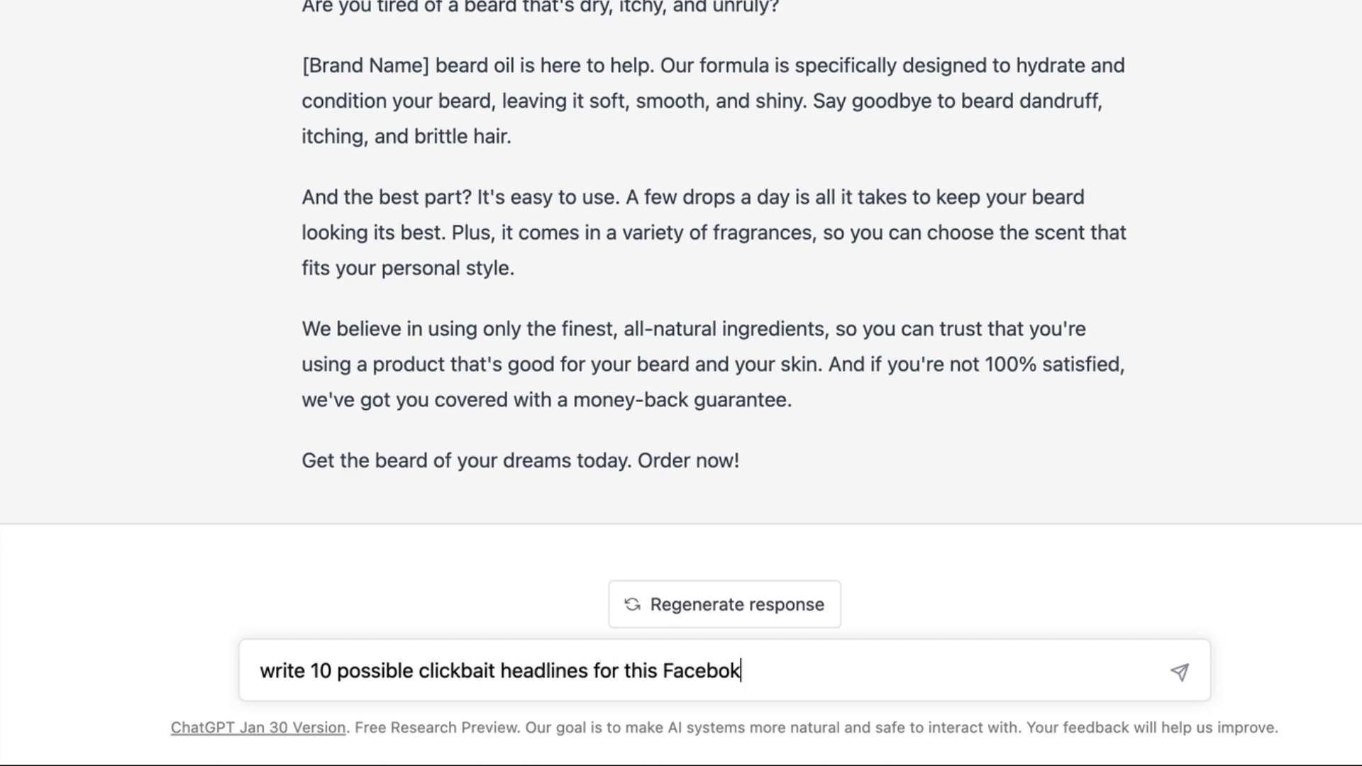
pyautogui.write('k Ad')
# Step: Send 'write 10 possible clickbait headlines for this Facebook Ad'
pyautogui.press('Return')
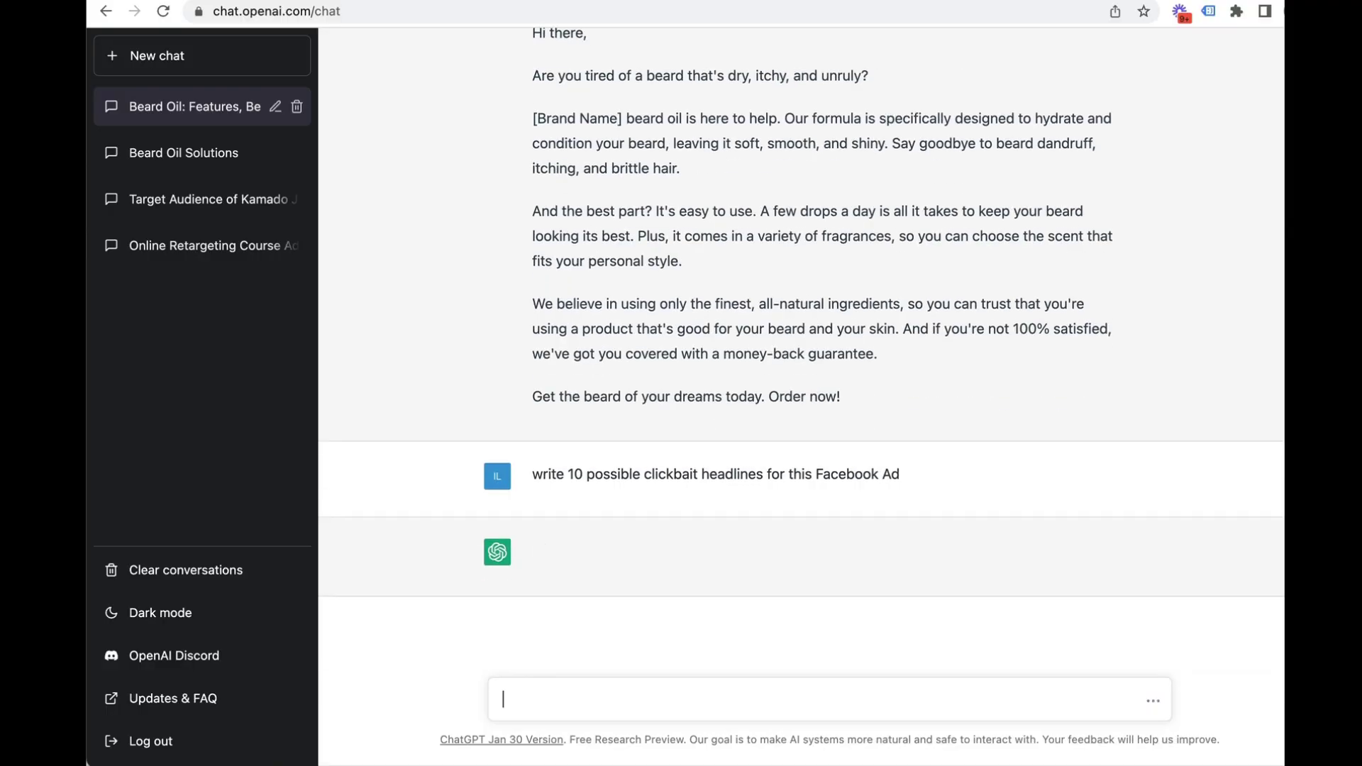